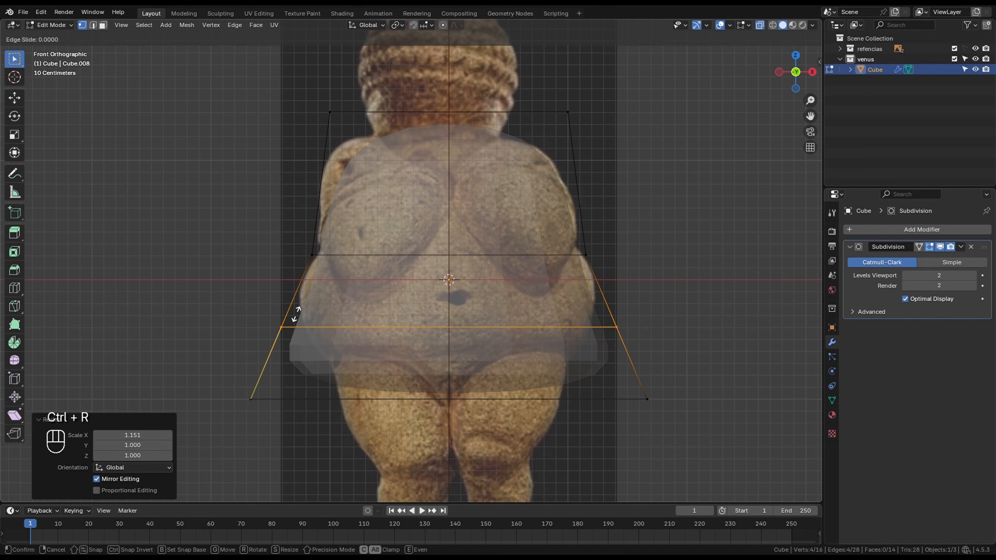
click(298, 310)
- Add a loop cut across the lower body, slide it up toward the belly, and scale it along X to match the hips
key(g)
key(g)
click(537, 327)
key(s)
key(x)
click(637, 372)
- Narrow the body's bottom vertices along X to match the tops of the reference's thighs
drag(181, 374, 751, 447)
key(s)
key(x)
click(668, 436)
drag(251, 272, 658, 314)
click(275, 285)
key(g)
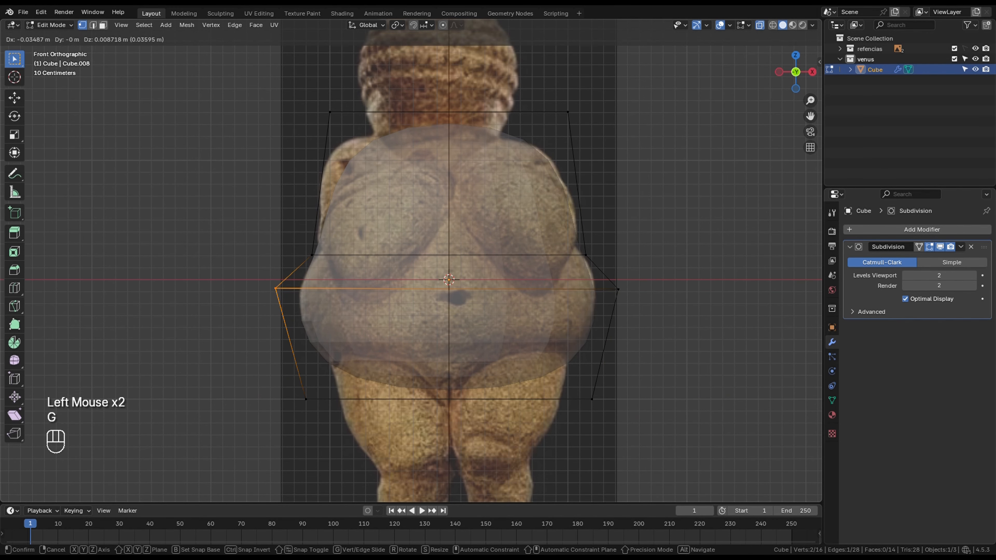
right_click(272, 282)
- Scale the body's waist loop along X to fit the reference, and widen the hip loop by 1.037 along X
drag(270, 239, 666, 271)
key(s)
key(x)
click(657, 271)
drag(261, 280, 749, 326)
key(s)
key(x)
click(749, 326)
- Lower the body's upper corner vertices along Z on one shoulder and switch to the right side view
shift+middle_drag(748, 326, 743, 382)
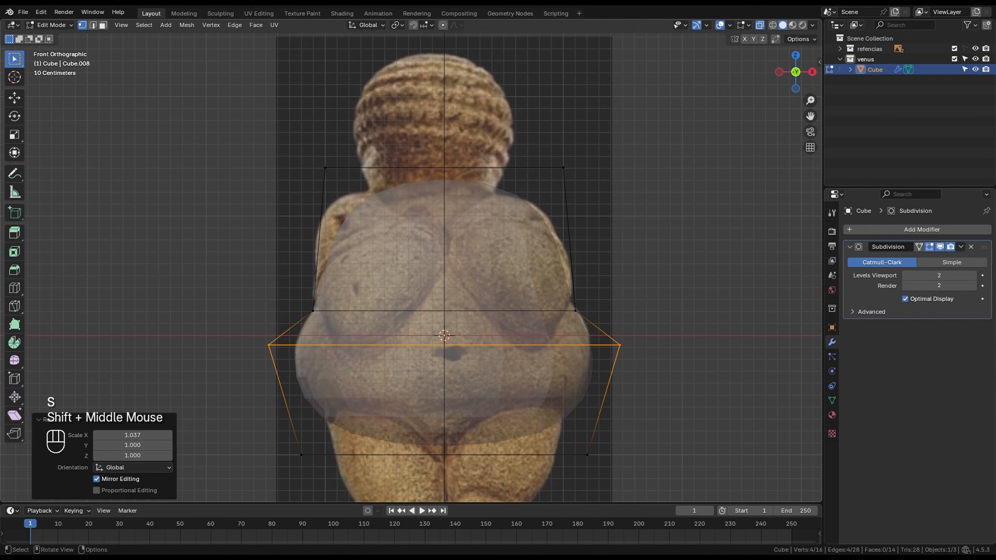
click(509, 168)
key(g)
key(z)
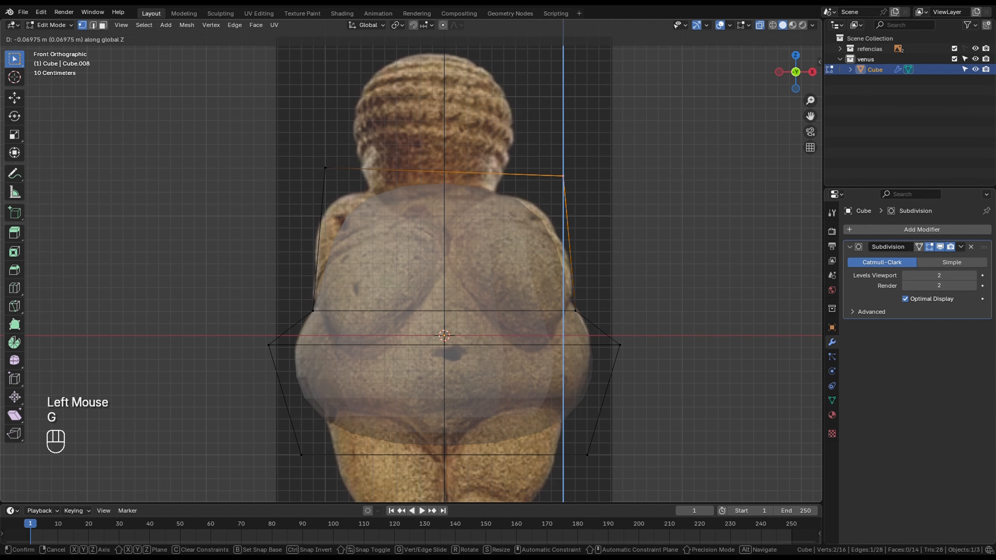
click(568, 178)
key(KP_3)
scroll(568, 179, down, 2)
shift+middle_drag(568, 178, 533, 155)
drag(259, 151, 525, 212)
scroll(525, 212, up, 1)
shift+middle_drag(525, 212, 516, 220)
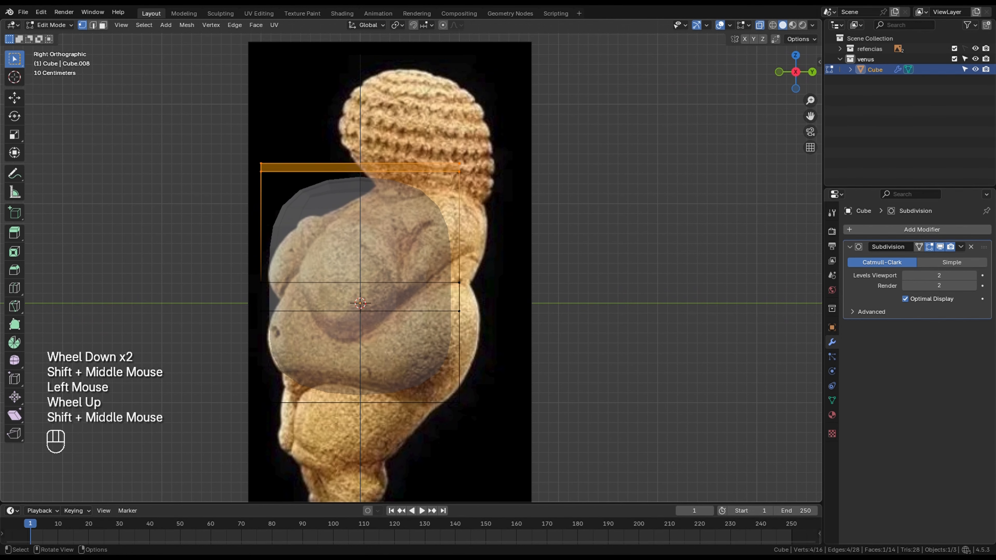
key(g)
key(y)
right_click(513, 196)
- Move all the body's back vertices along Y toward the reference's back, and adjust the upper back vertices separately along Y
drag(397, 118, 579, 453)
key(g)
key(y)
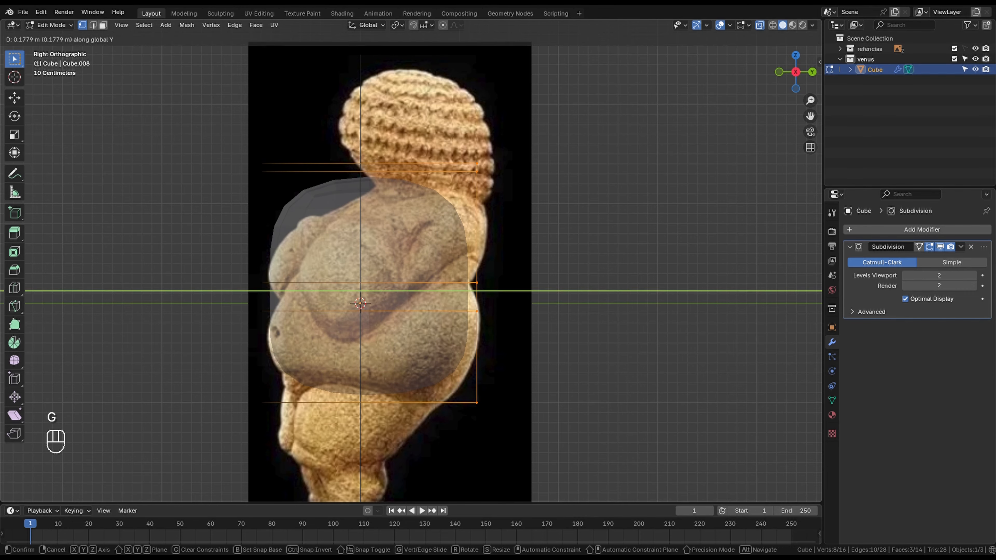
click(596, 451)
drag(451, 146, 514, 190)
key(g)
key(y)
click(565, 190)
- Push the hip loop's back vertices outward along Y to match the buttocks in the side view
drag(454, 295, 509, 332)
key(g)
key(y)
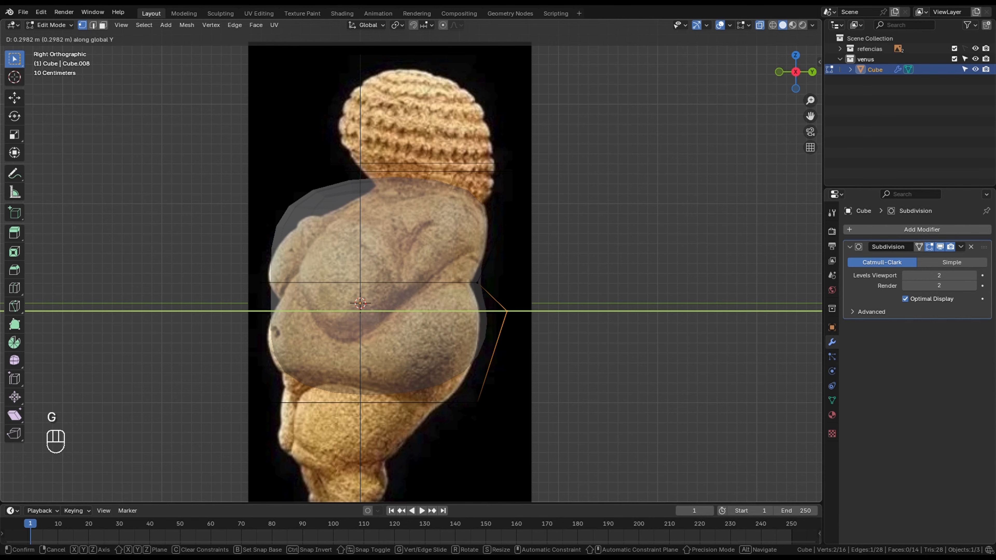
click(487, 310)
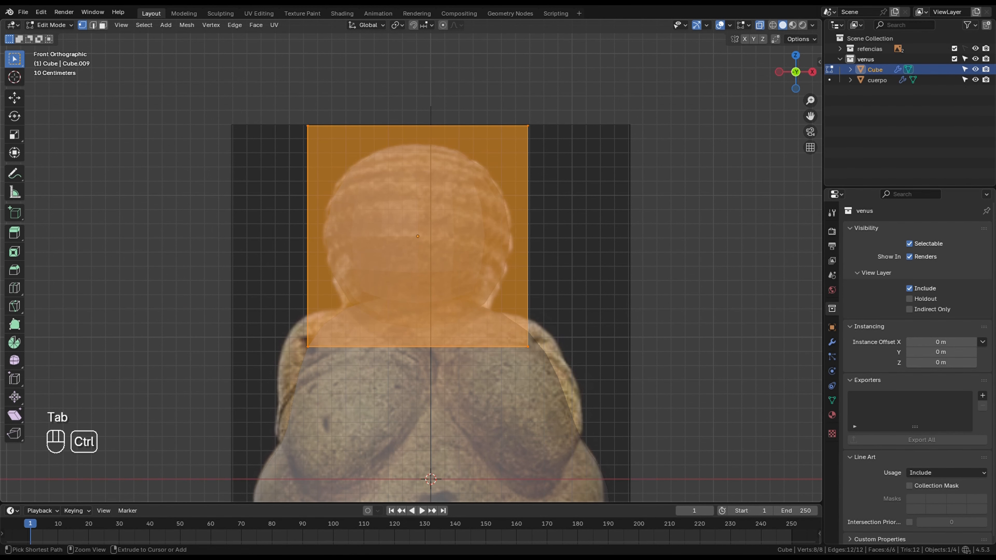
- Add a loop cut near the base of the head cube and a second one centered in the section above it
key(ctrl+r)
click(313, 236)
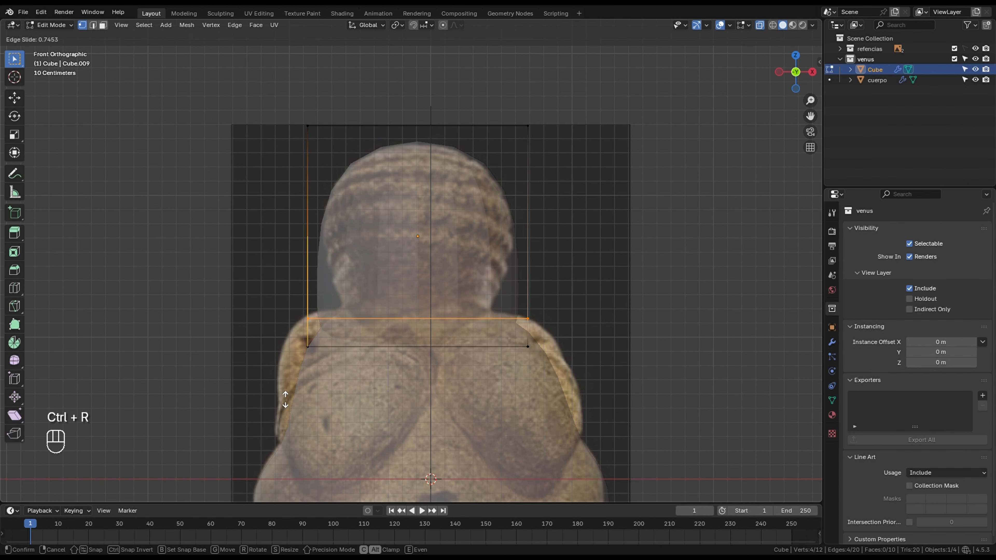
click(313, 326)
key(ctrl+r)
click(314, 226)
right_click(313, 226)
- Narrow the head's top vertices along X and slide the middle loop down to follow the head outline
drag(255, 85, 391, 117)
key(s)
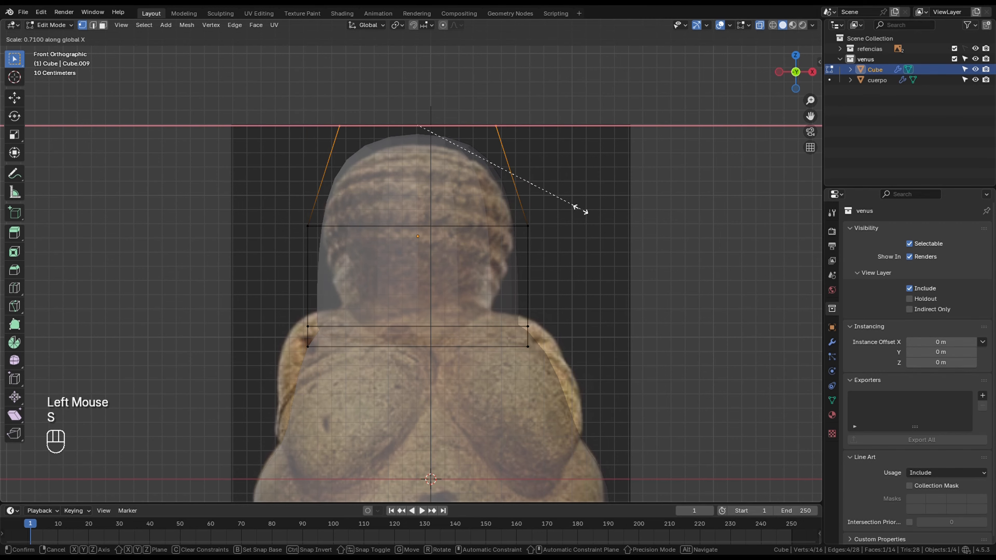
click(509, 184)
drag(255, 212, 568, 239)
key(g)
key(g)
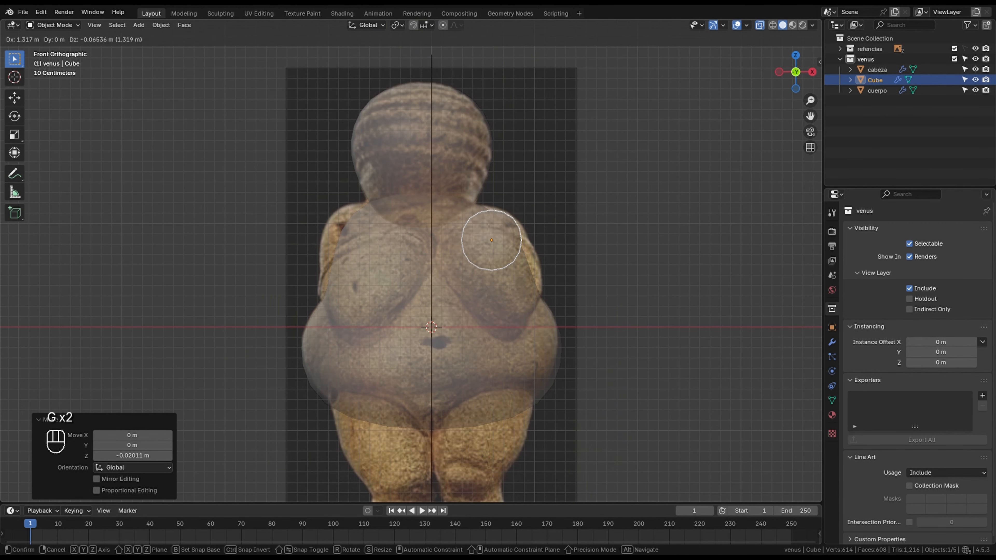
click(491, 240)
- Position the small shoulder cube over the reference's shoulder in the right side and front views
scroll(492, 240, up, 2)
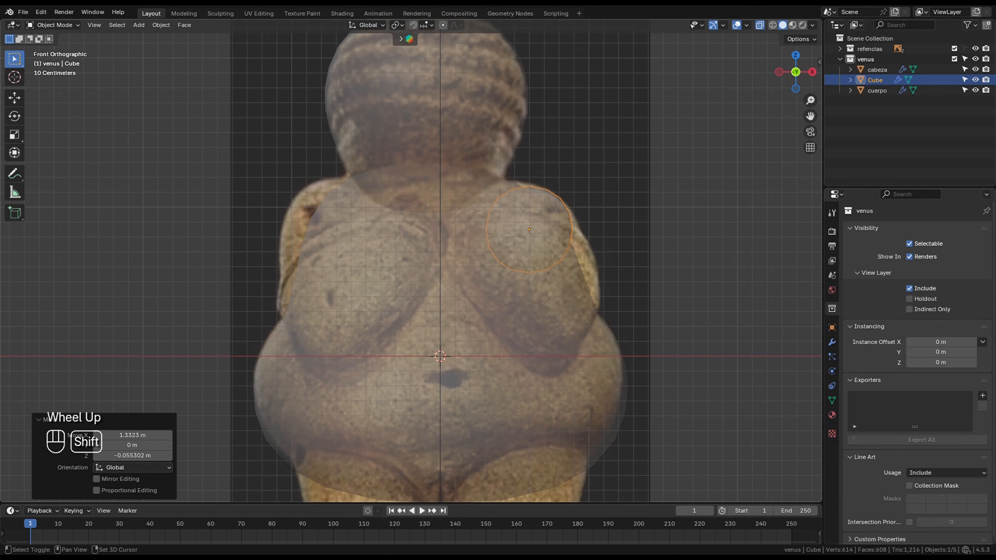
shift+middle_drag(491, 240, 491, 272)
key(KP_3)
key(g)
key(y)
click(550, 262)
key(g)
click(550, 270)
key(KP_1)
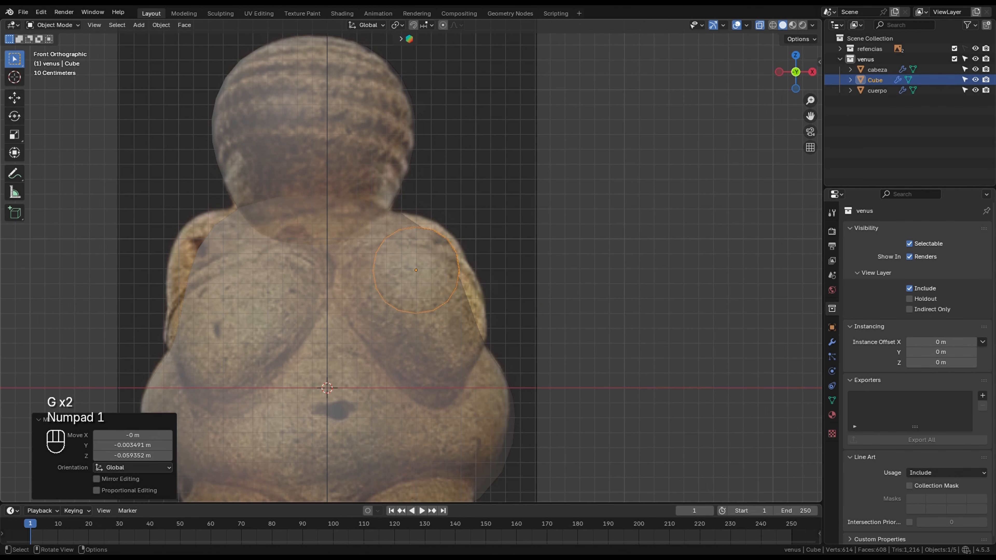
key(g)
click(549, 270)
- In Edit Mode, move the shoulder cube's upper inner vertices to fit the reference's shoulder
key(Tab)
drag(309, 168, 389, 230)
key(g)
click(363, 219)
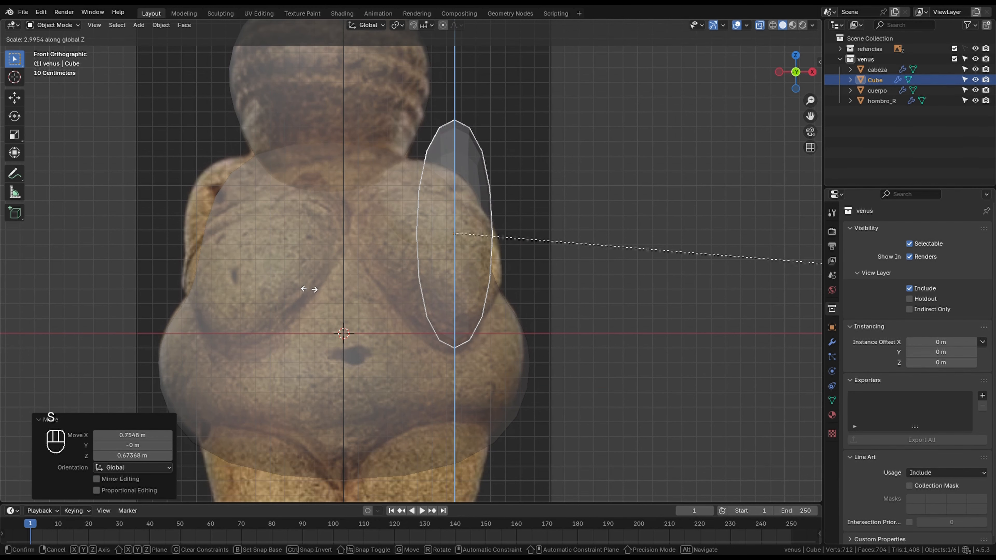
- Stretch the upper arm cube along Z in the front view, and by 1.617 along Z in the right side view
click(629, 307)
key(KP_3)
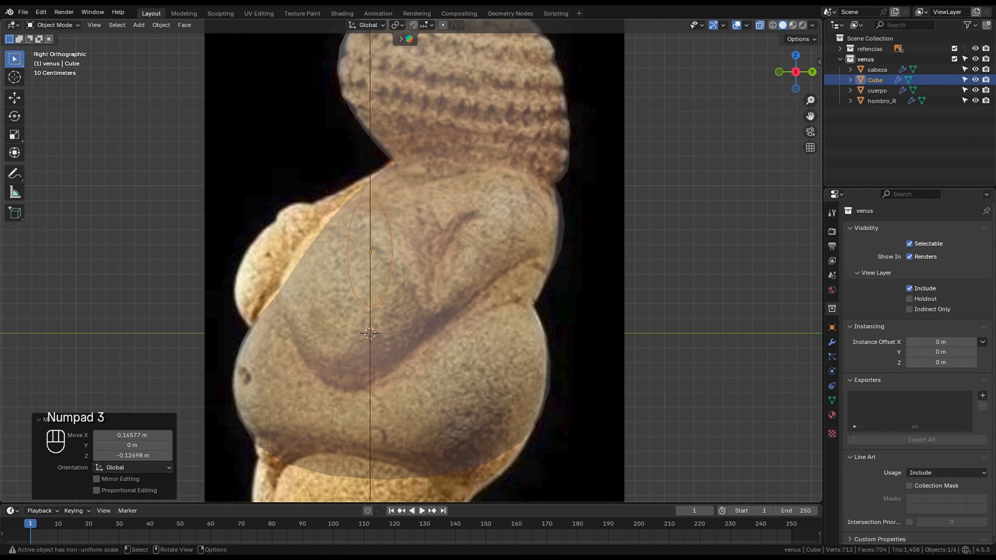
key(s)
key(z)
click(574, 294)
- Move the stretched cube over the reference's upper arm in the side view and rescale it
key(g)
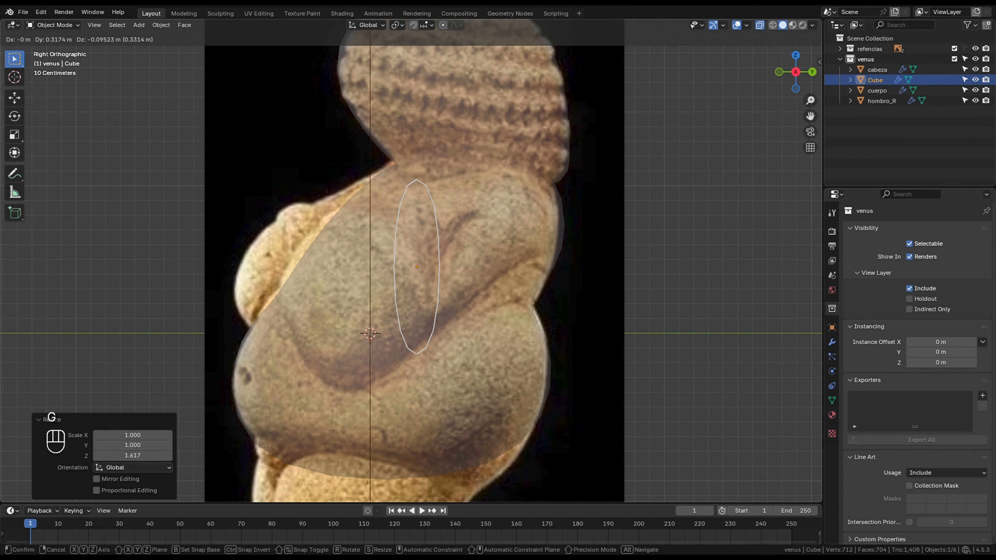
click(623, 304)
key(s)
click(594, 294)
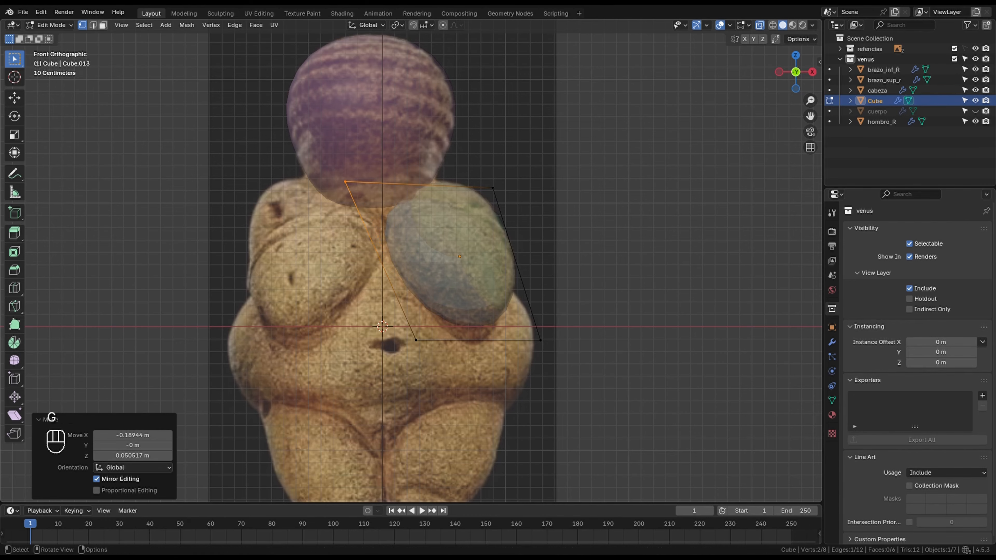
- Move the breast cube's upper outer, lower outer and lower inner corners to fit the reference in the front view
key(g)
click(516, 190)
drag(527, 328, 553, 353)
key(g)
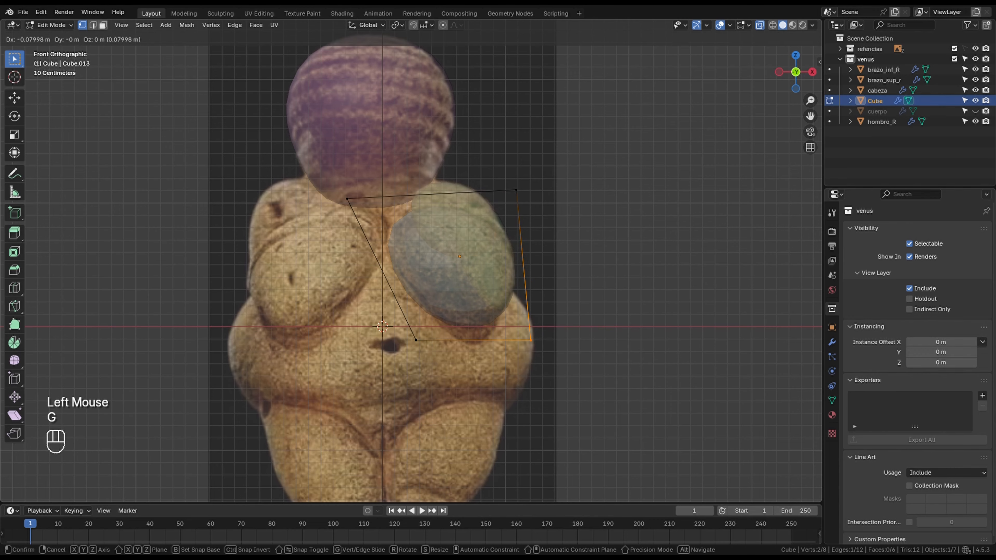
click(531, 340)
drag(402, 328, 429, 353)
key(g)
click(432, 342)
- Move the breast cube's top vertices along Y in the right side view and leave Edit Mode
key(KP_3)
drag(332, 169, 496, 220)
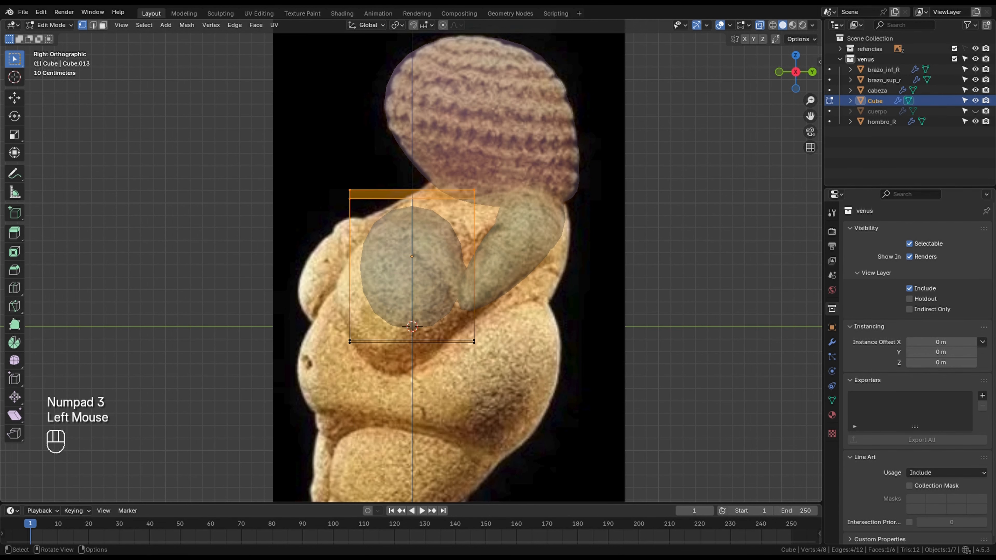
key(g)
key(y)
click(514, 220)
drag(247, 293, 513, 373)
key(Tab)
- Shift the right forearm's inner end vertices along X toward the chest's center and adjust the neighbouring vertices
key(KP_1)
middle_drag(491, 298, 600, 263)
scroll(471, 314, down, 1)
alt+click(451, 404)
shift+click(289, 342)
key(KP_1)
scroll(411, 299, down, 3)
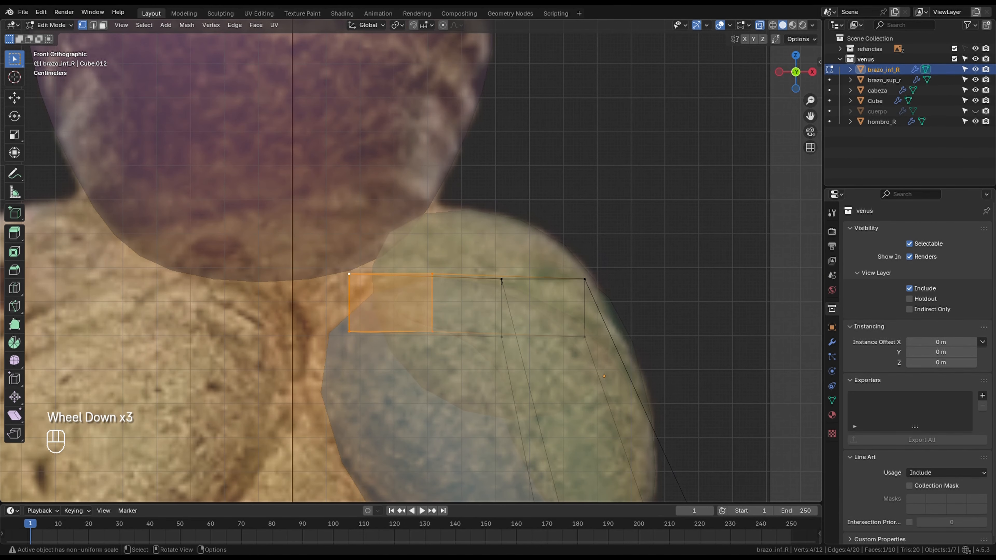
key(g)
key(x)
click(338, 303)
drag(474, 255, 611, 359)
key(g)
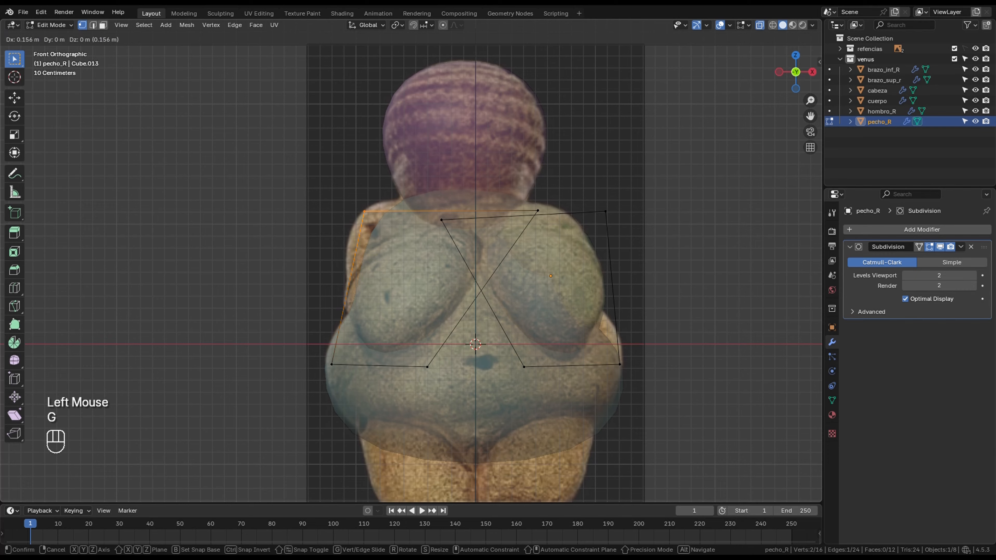
- Duplicate the right upper arm, rotate it 180° about Z, and move it about -1.87 m in X onto the opposite arm
key(shift+d)
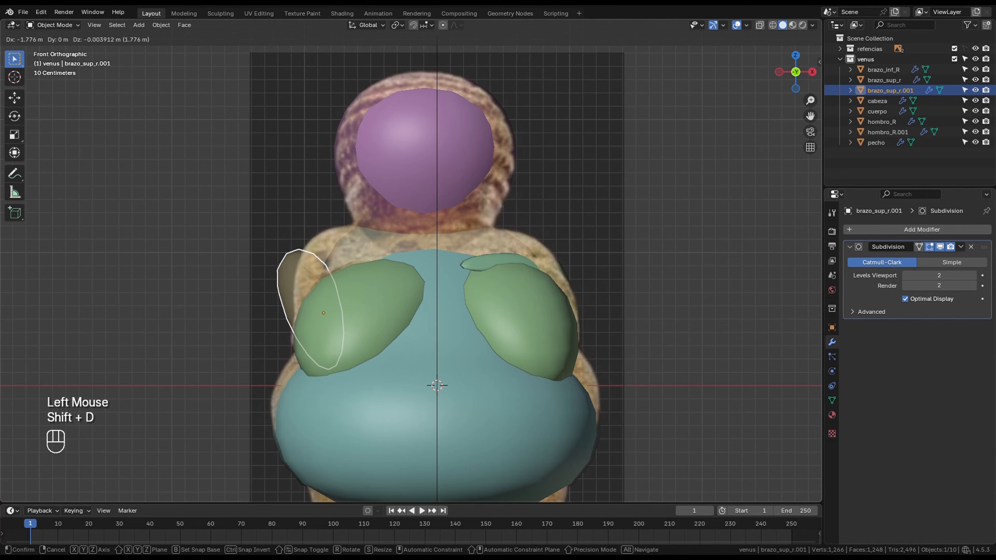
text(rz180)
key(Return)
key(g)
click(313, 299)
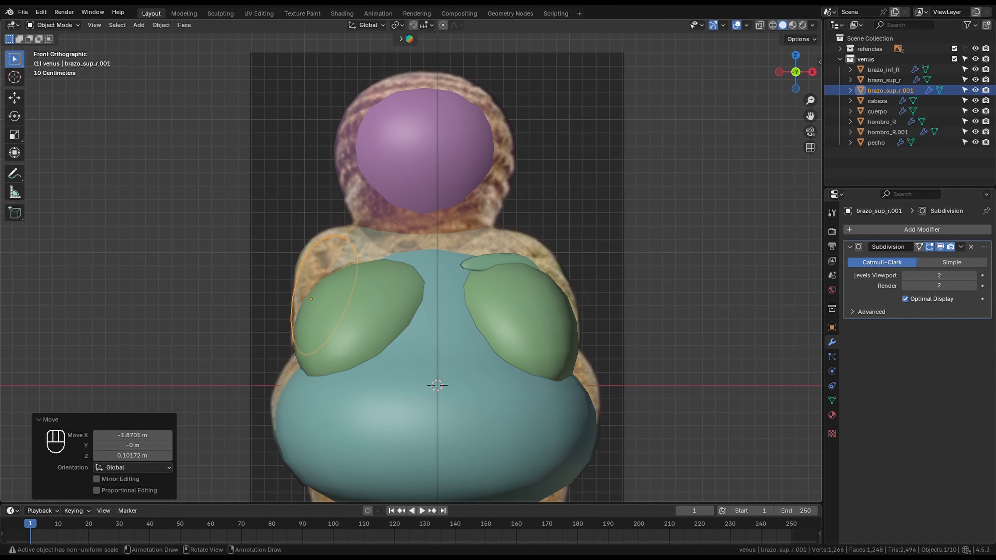
- Expand the refencias collection and hide the reference image Empty.001
scroll(411, 261, down, 1)
click(840, 49)
click(975, 69)
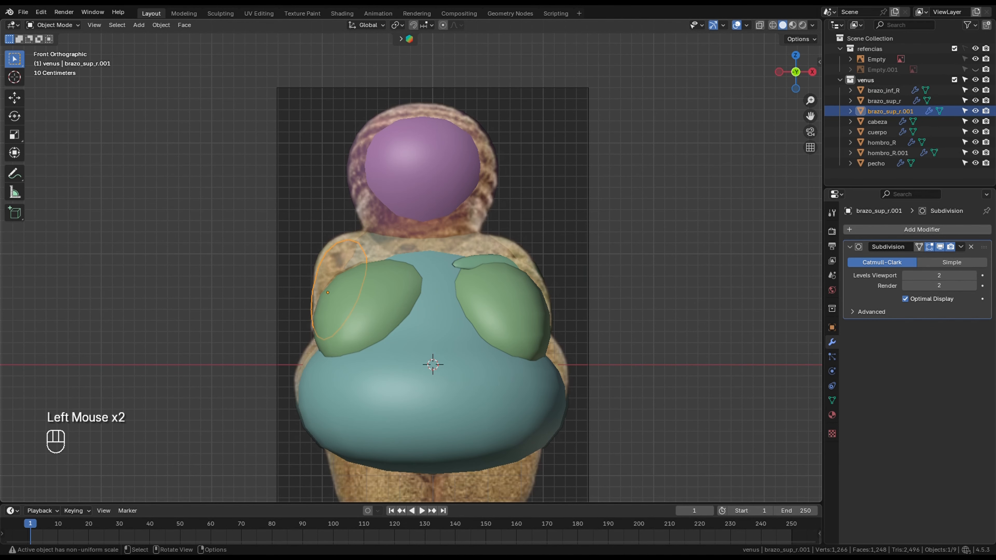
- Rotate the duplicated upper arm in the left view so it slopes from the shoulder toward the breast
key(KP_3)
key(KP_9)
key(r)
click(329, 333)
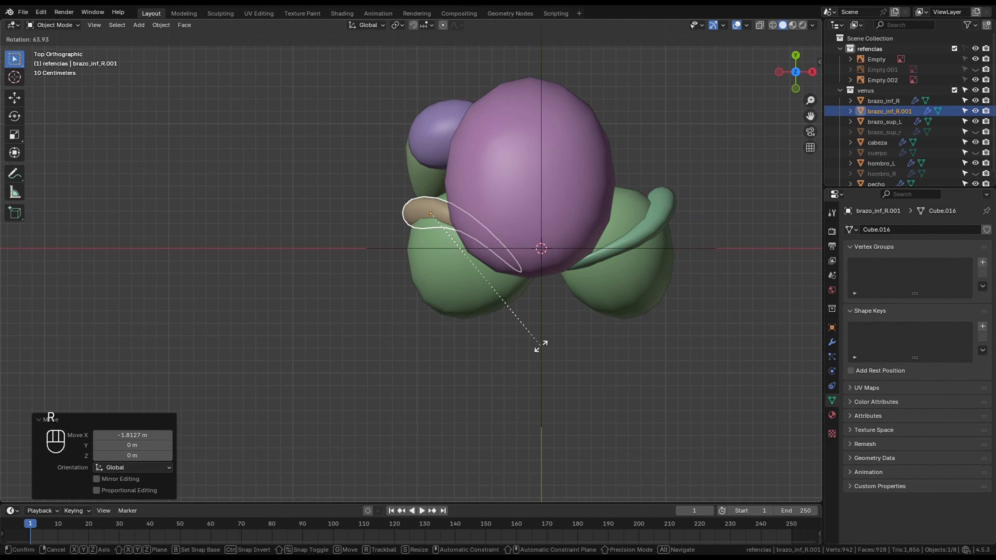
right_click(542, 346)
key(r)
right_click(551, 307)
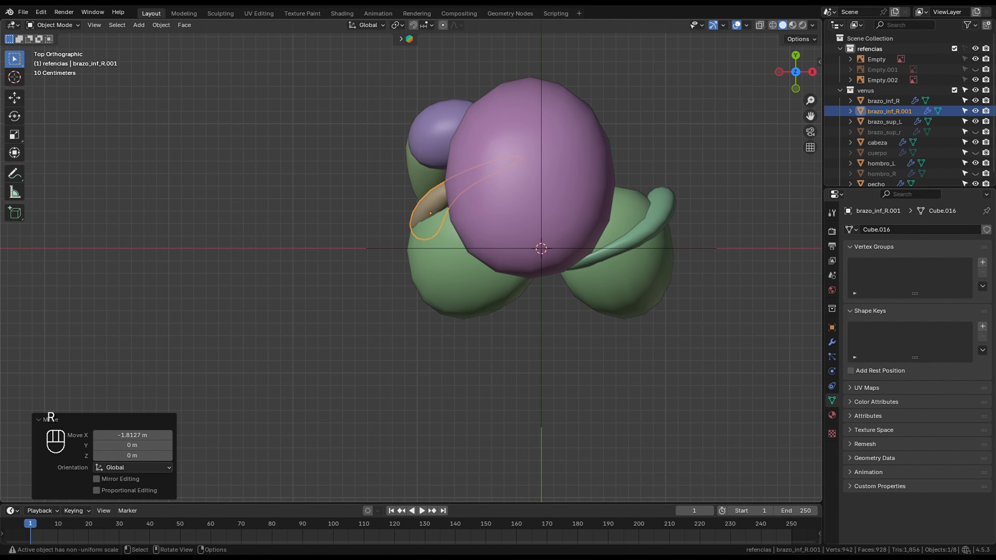
- Rotate the duplicated forearm 63.6° in the top view
shift+scroll(416, 321, up, 1)
shift+middle_drag(417, 322, 361, 374)
key(r)
click(460, 339)
- Switch to the left orthographic view and hide the breast object behind the duplicated forearm
key(KP_1)
key(KP_3)
key(KP_9)
shift+middle_drag(412, 259, 412, 220)
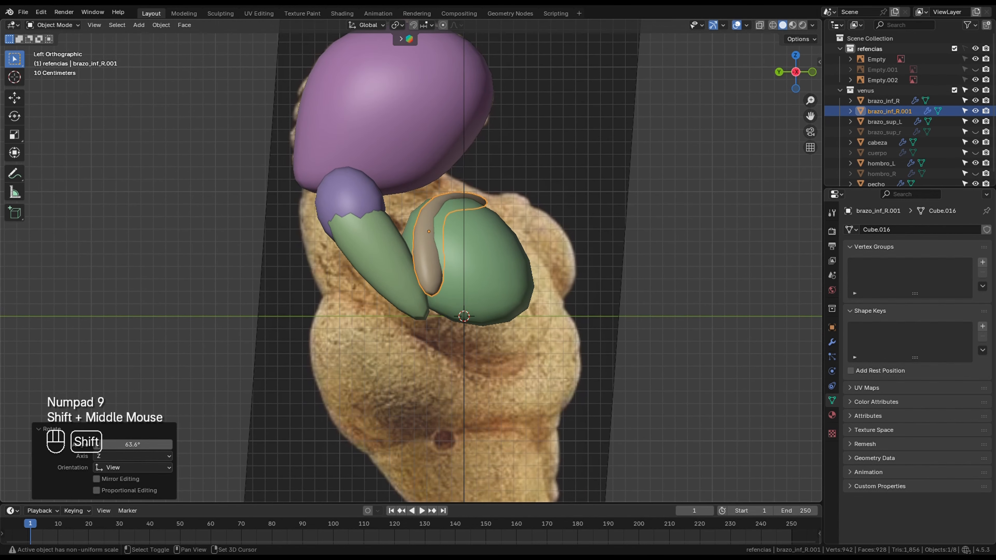
scroll(412, 259, up, 3)
click(537, 271)
key(h)
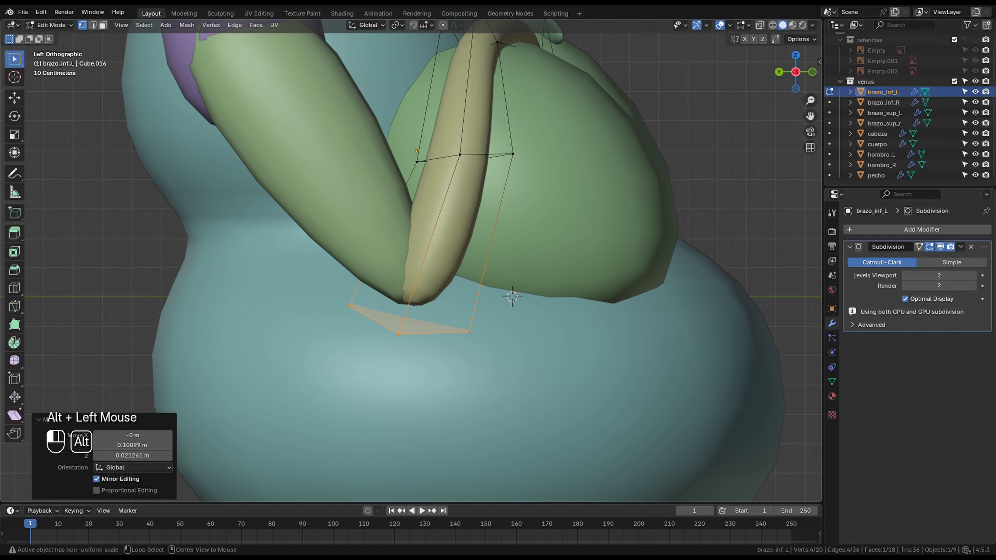
- Rotate the left forearm's middle edge loop 7.39°, reposition it, and leave Edit Mode
alt+click(466, 155)
key(r)
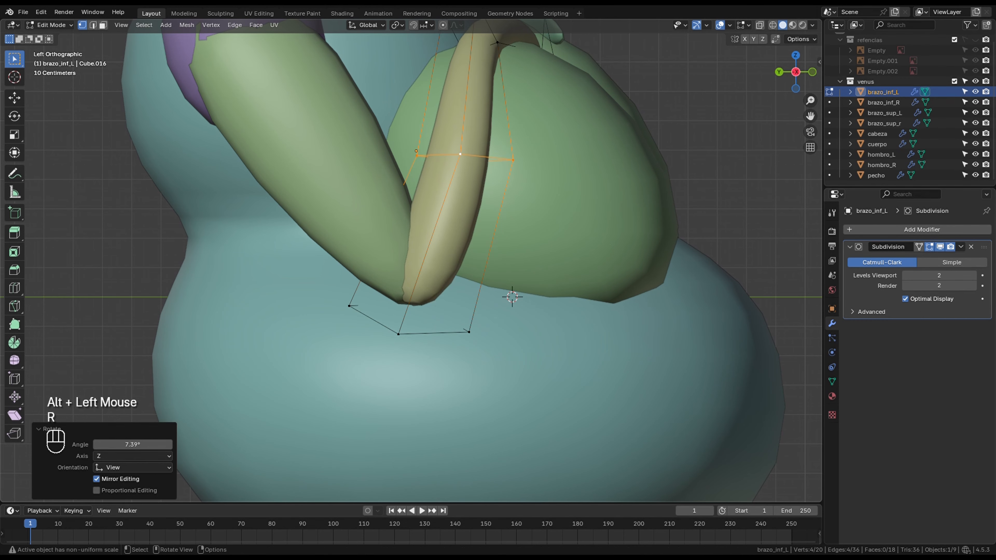
key(g)
scroll(451, 251, down, 2)
key(Tab)
scroll(451, 251, down, 1)
- Examine the assembled torso, breasts and arms from several angles
shift+middle_drag(451, 251, 408, 330)
middle_drag(407, 330, 490, 326)
click(589, 298)
middle_drag(490, 314, 549, 317)
shift+middle_drag(549, 317, 588, 298)
middle_drag(470, 306, 541, 310)
shift+middle_drag(541, 310, 433, 308)
key(KP_1)
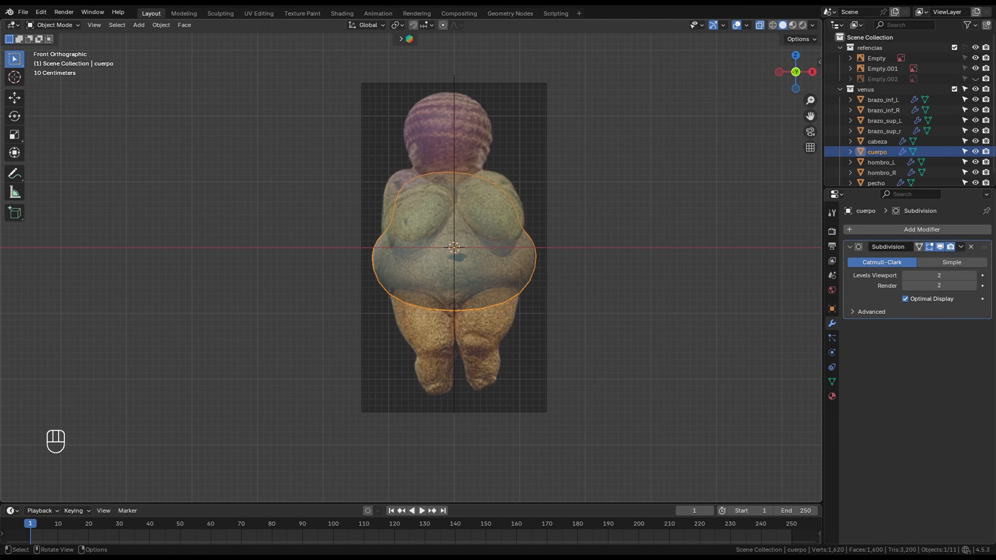
middle_drag(433, 308, 628, 157)
- Toggle X-ray display in the front view and begin adding a new object for the leg
click(759, 24)
key(KP_1)
key(shift+a)
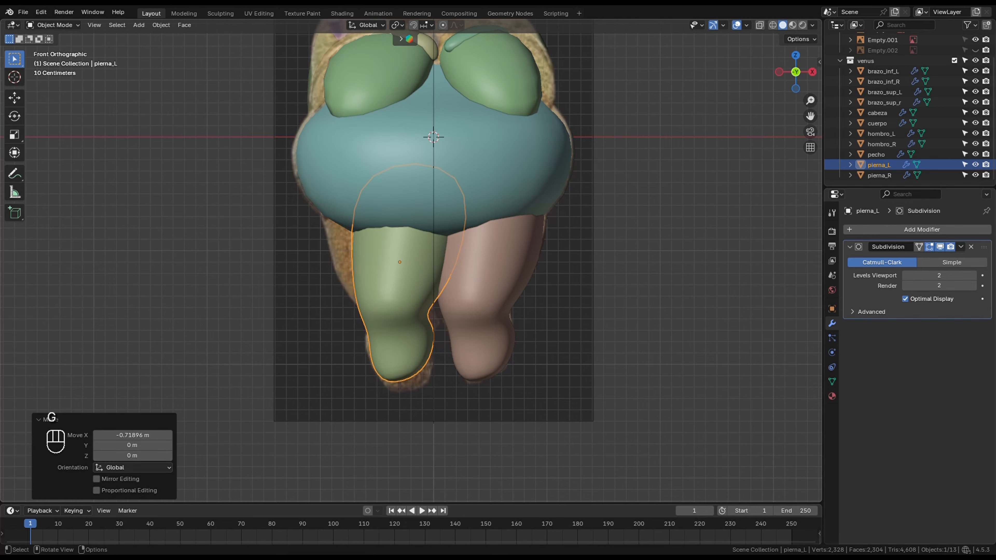
- Try to rotate the left leg about the global Z axis and undo the rotation
key(r)
key(z)
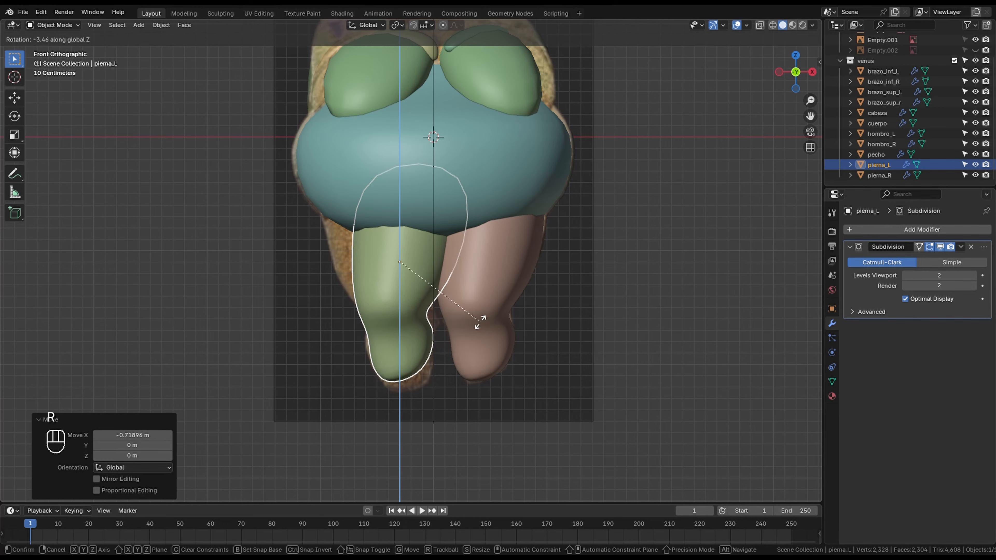
click(474, 318)
middle_drag(474, 318, 451, 275)
ctrl+middle_drag(451, 274, 450, 235)
key(ctrl+z)
- Rotate the left leg while looking along the vertical axis, and move it about -0.228 m along X
key(KP_7)
scroll(431, 275, down, 3)
key(KP_1)
key(KP_7)
key(KP_9)
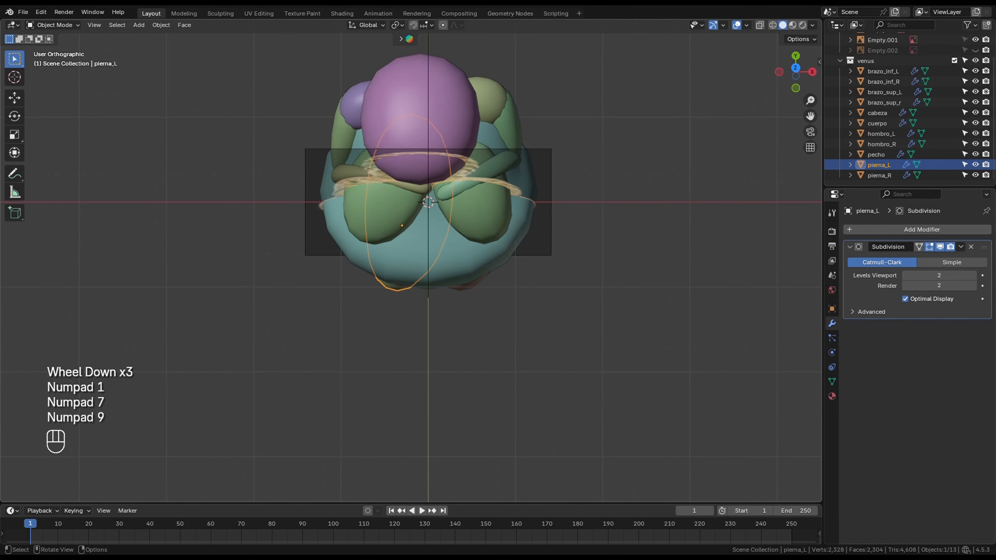
scroll(431, 325, up, 1)
key(r)
click(484, 467)
key(g)
key(x)
click(415, 325)
key(KP_1)
scroll(412, 294, up, 1)
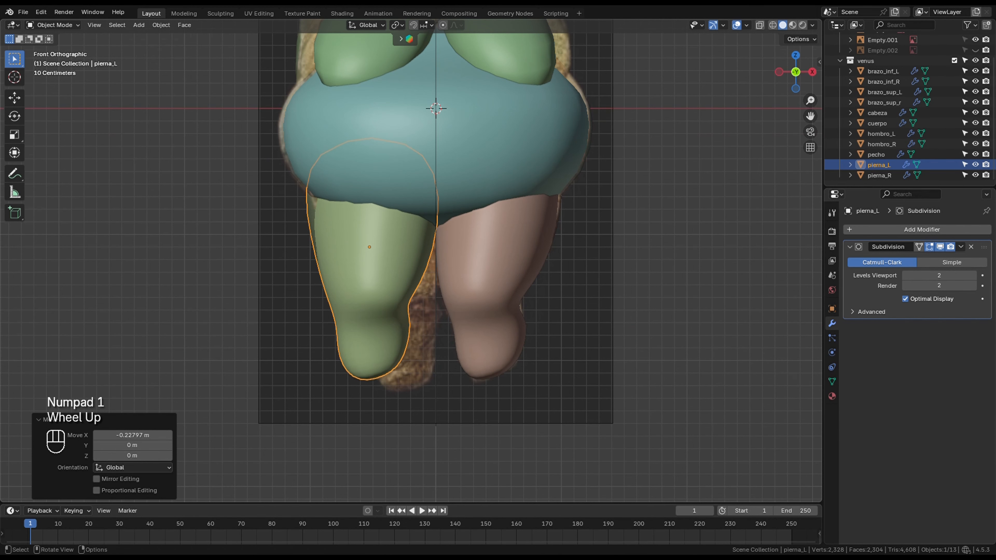
- Turn on X-ray display and move the left leg along X over the front reference image
key(g)
right_click(438, 308)
key(Tab)
click(759, 24)
key(Tab)
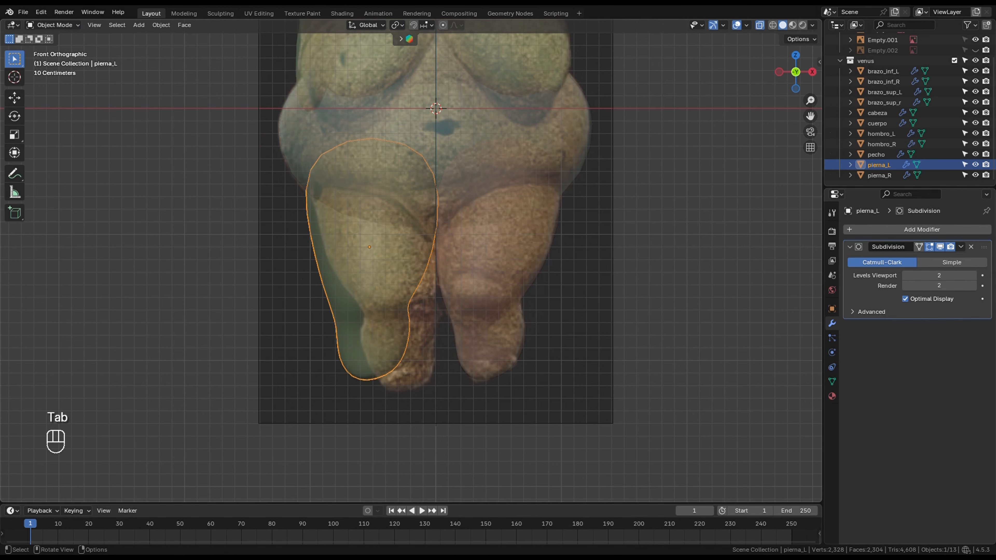
key(g)
key(x)
click(408, 251)
- Move the top vertices of pierna_L about -0.28 m along X in Edit Mode
key(Tab)
drag(271, 104, 537, 164)
key(g)
key(x)
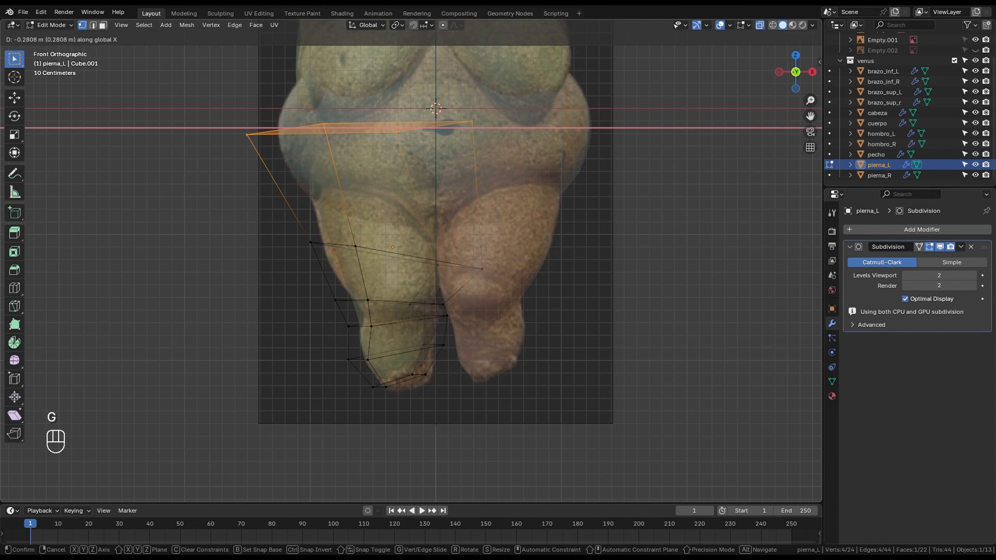
click(474, 169)
- Move the left thigh's vertex ring -0.087 m along X and rotate it about -11.45°
drag(291, 207, 504, 289)
key(g)
key(x)
click(496, 283)
key(r)
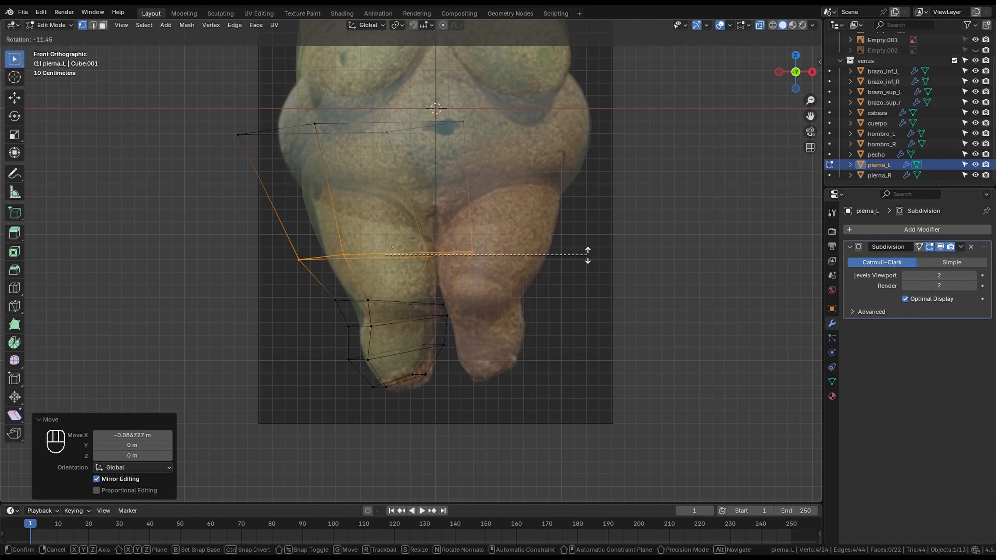
click(588, 252)
- Rotate the left leg's top vertex ring and move it 0.136 m along X
drag(214, 102, 513, 173)
key(r)
click(567, 207)
key(g)
key(x)
click(584, 208)
- Shift the left leg's knee edge loop along X and rotate it to follow the front reference
scroll(576, 219, up, 2)
shift+middle_drag(576, 219, 575, 166)
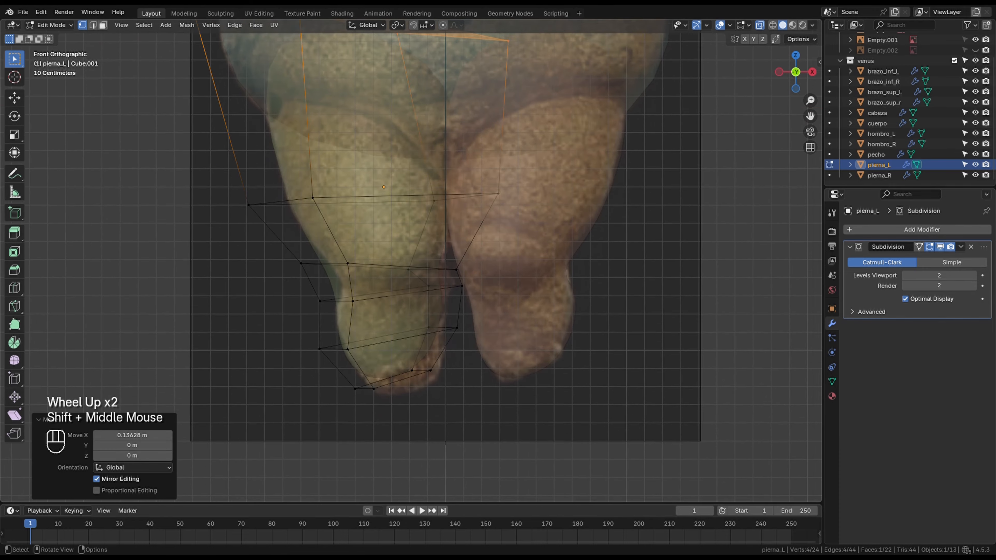
alt+click(316, 264)
key(g)
key(x)
click(326, 267)
key(r)
click(560, 292)
- Move the outer thigh vertices of pierna_L about -0.03 m along X and leave Edit Mode
drag(221, 177, 337, 226)
key(g)
key(x)
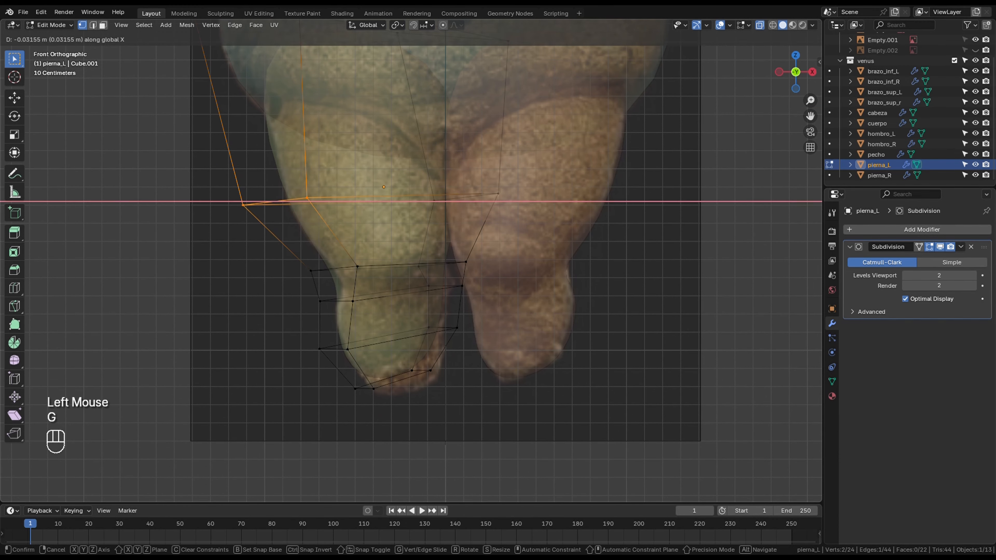
click(331, 228)
drag(290, 316, 484, 412)
middle_drag(484, 408, 439, 388)
key(ctrl+z)
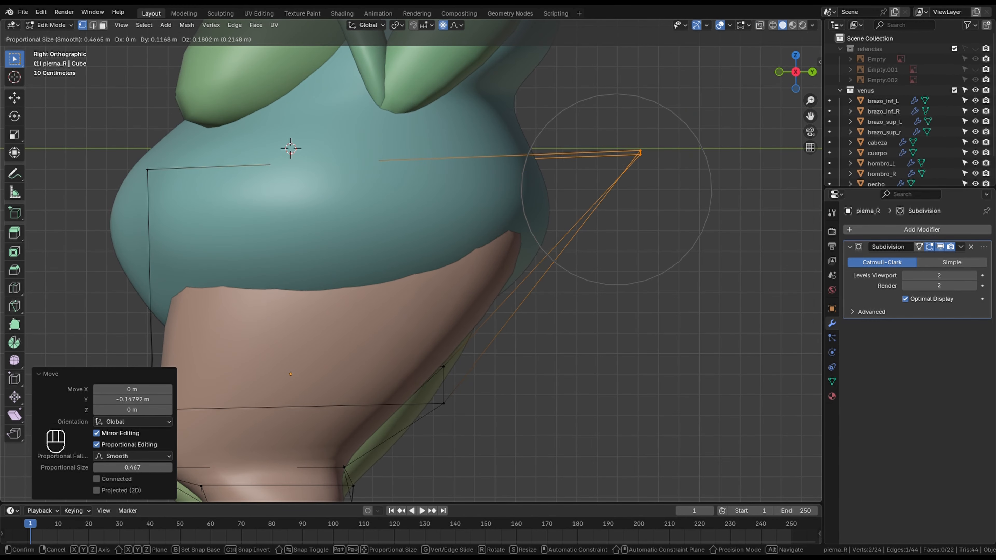
middle_drag(416, 274, 451, 298)
scroll(451, 298, down, 2)
key(Tab)
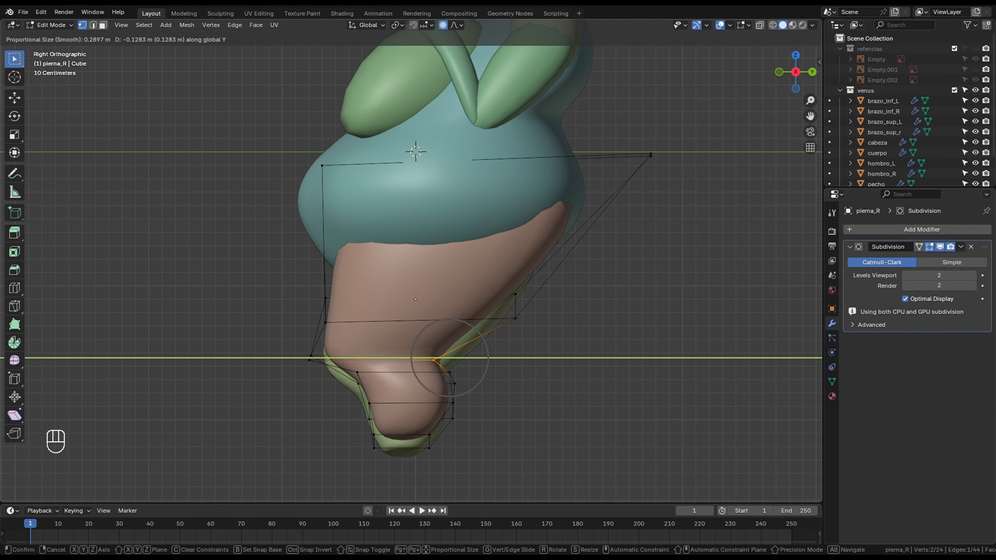
- Add an edge loop near the foot of pierna_R, slid by about -0.48, and leave Edit Mode
click(435, 358)
shift+middle_drag(435, 359, 497, 316)
key(ctrl+r)
click(470, 392)
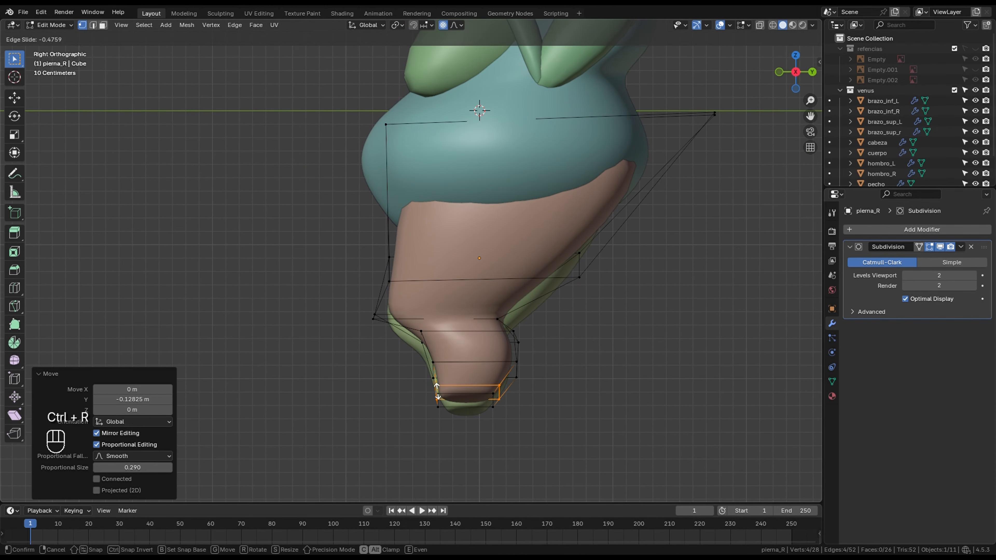
click(471, 397)
middle_drag(471, 396, 557, 369)
key(Tab)
- Deselect the leg and examine the assembled figurine from several angles
middle_drag(450, 313, 530, 310)
click(635, 334)
scroll(549, 314, down, 2)
shift+middle_drag(501, 275, 549, 352)
middle_drag(490, 333, 557, 325)
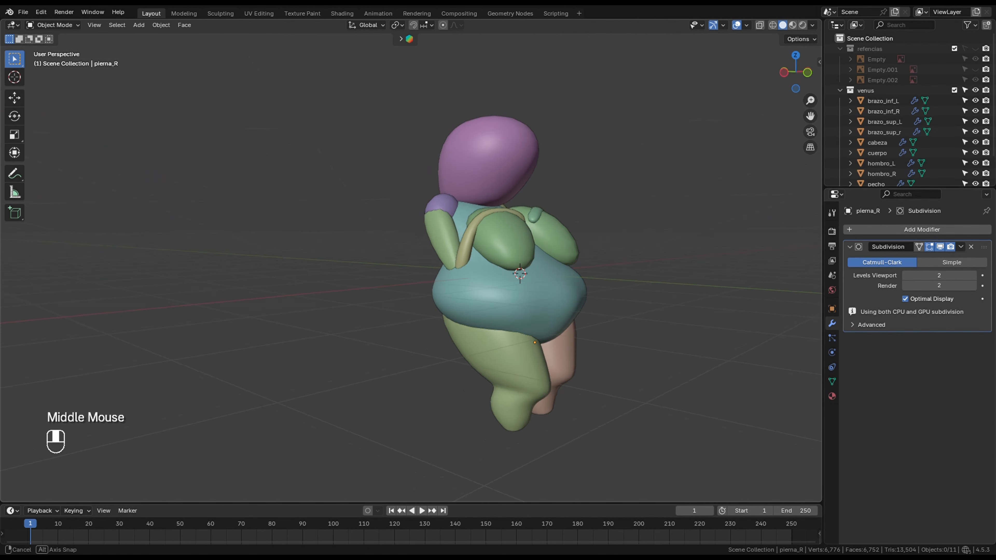
middle_drag(490, 314, 561, 309)
scroll(510, 274, up, 3)
shift+middle_drag(549, 244, 474, 275)
- Reshape the belly's lower edge on cuerpo in Sculpt Mode using the Grab brush, radius 97 px and strength 0.400
click(478, 259)
key(Tab)
key(Tab)
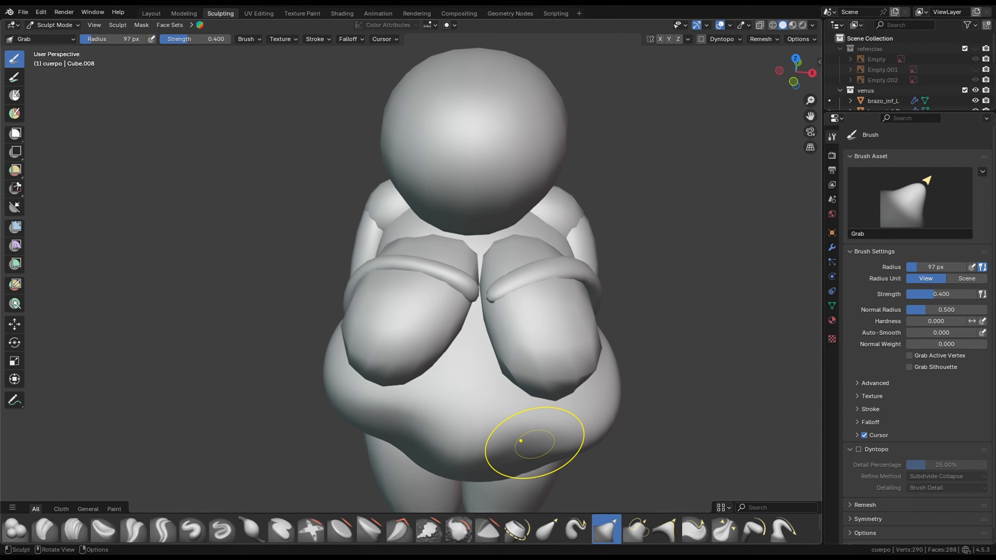
mouse_move(549, 449)
mouse_down()
mouse_move(547, 440)
mouse_move(512, 454)
mouse_up()
middle_drag(596, 416, 566, 306)
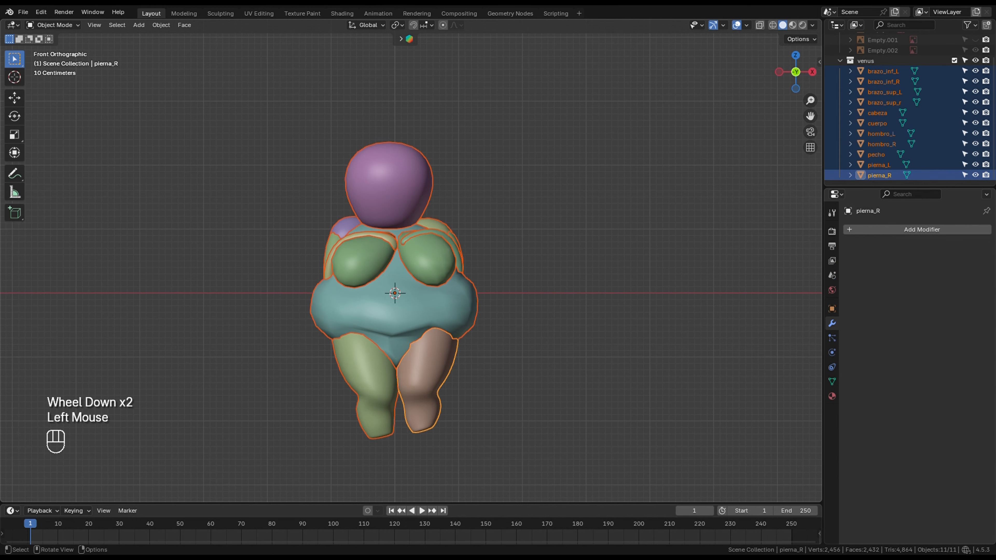
- Join all the selected body parts of the figurine into the single object cuerpo
key(ctrl+j)
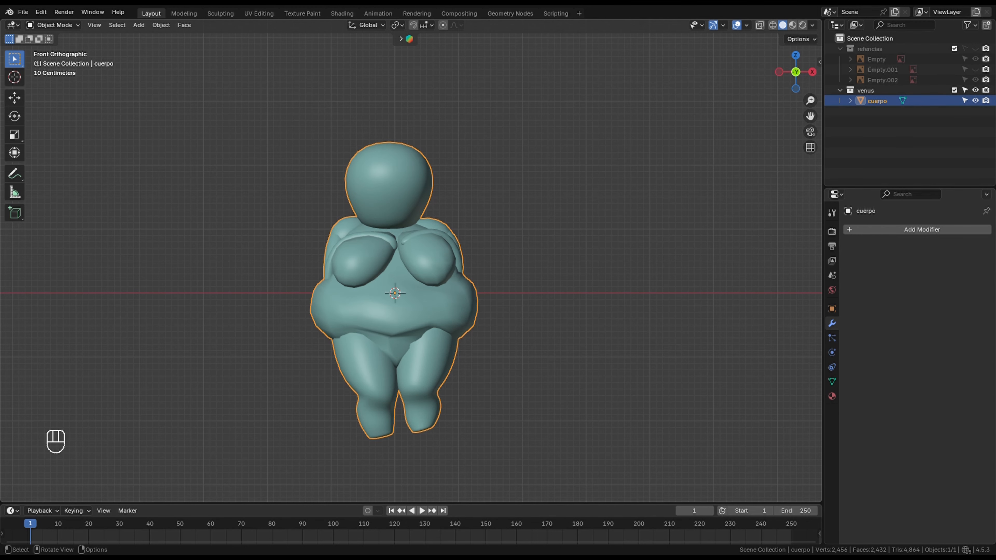
scroll(391, 298, up, 1)
- Try a Remesh modifier with a 0.01 m voxel size on cuerpo and remove the modifier
click(898, 229)
text(rem)
key(Return)
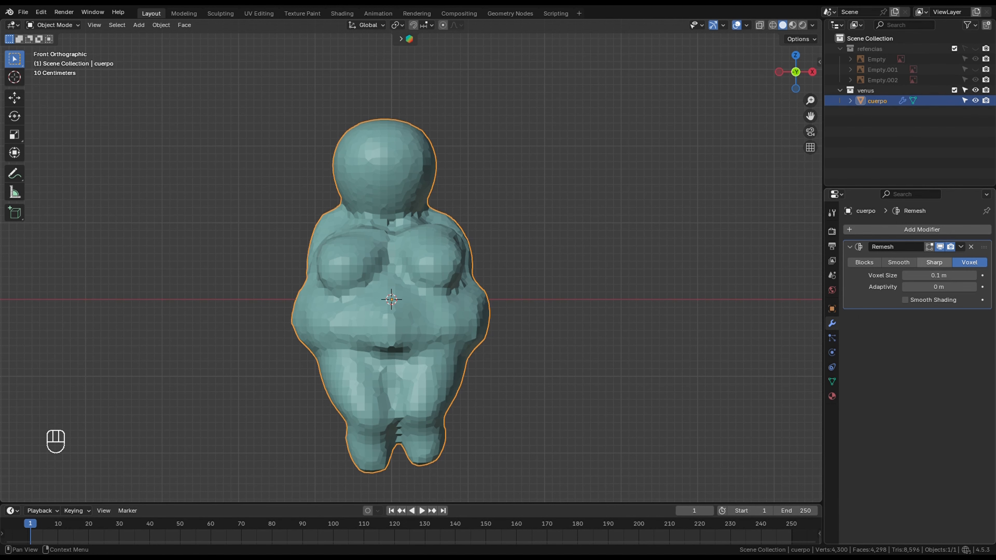
click(939, 275)
text(0.01)
key(Return)
middle_drag(509, 298, 580, 310)
scroll(510, 298, up, 3)
click(939, 275)
click(970, 247)
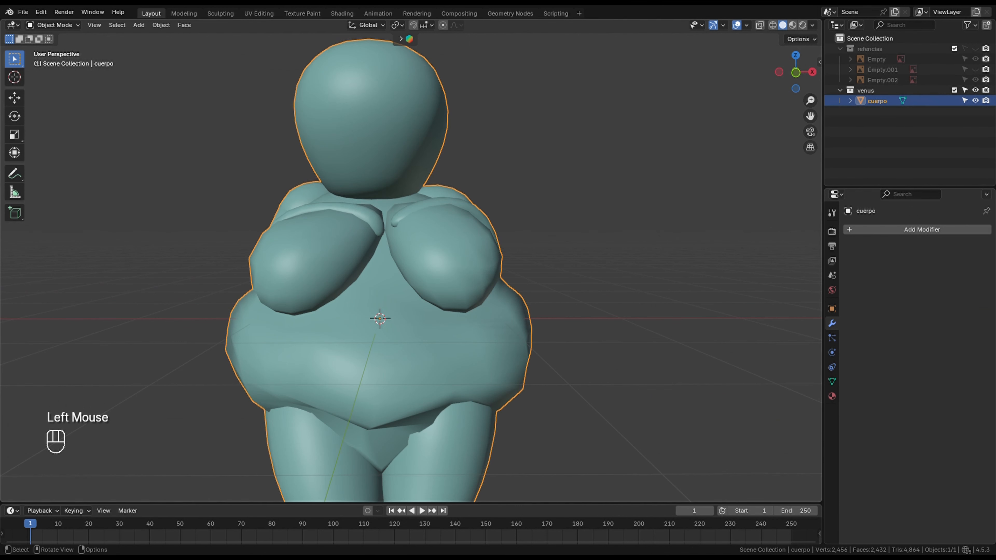
- Switch to the Sculpting workspace, adjust the voxel size and voxel-remesh the joined figurine
click(221, 14)
middle_drag(463, 289, 449, 337)
key(r)
click(456, 265)
key(ctrl+r)
- Smooth the seams around the shoulder and neck with the Smooth brush, radius 97 px and strength 0.484
click(459, 530)
drag(270, 259, 275, 222)
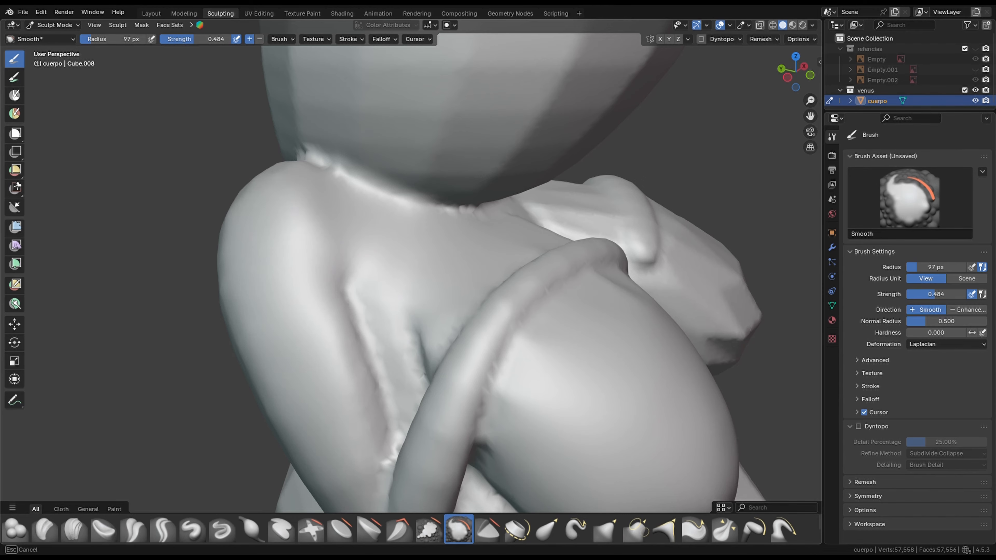
middle_drag(424, 220, 434, 273)
scroll(434, 274, up, 2)
scroll(434, 273, up, 2)
mouse_move(424, 274)
mouse_down()
mouse_move(588, 310)
mouse_move(275, 228)
mouse_up()
mouse_move(392, 353)
middle_down()
mouse_move(493, 380)
mouse_move(444, 363)
middle_up()
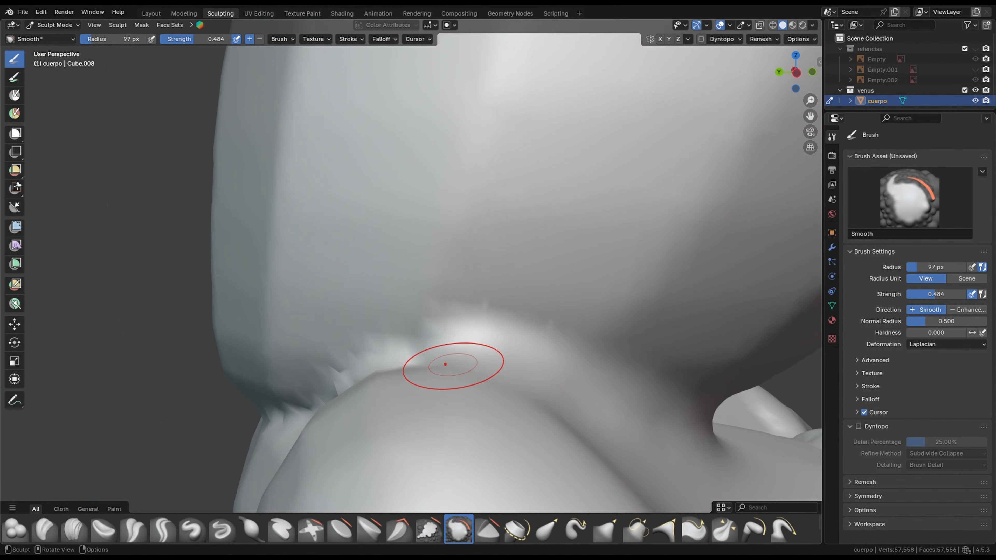
- Smooth the joins of the forearm, breasts and chest using the same Smooth brush
scroll(444, 363, down, 3)
mouse_move(392, 337)
mouse_down()
mouse_move(530, 325)
mouse_move(629, 157)
mouse_move(635, 263)
mouse_up()
mouse_move(588, 275)
middle_down()
mouse_move(463, 266)
mouse_move(442, 298)
middle_up()
scroll(443, 298, up, 3)
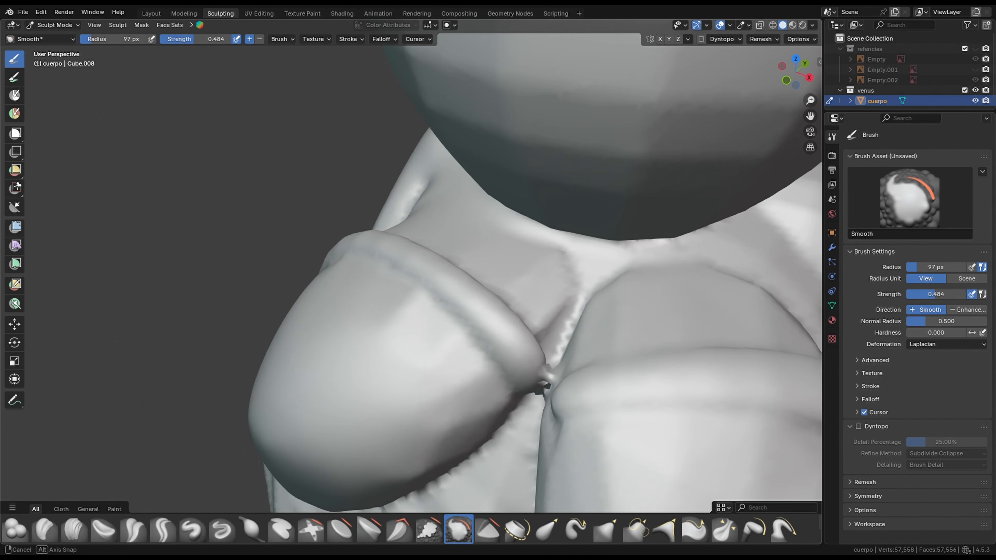
drag(509, 333, 345, 267)
middle_drag(392, 290, 415, 271)
drag(502, 228, 380, 258)
scroll(380, 258, down, 3)
middle_drag(380, 258, 406, 257)
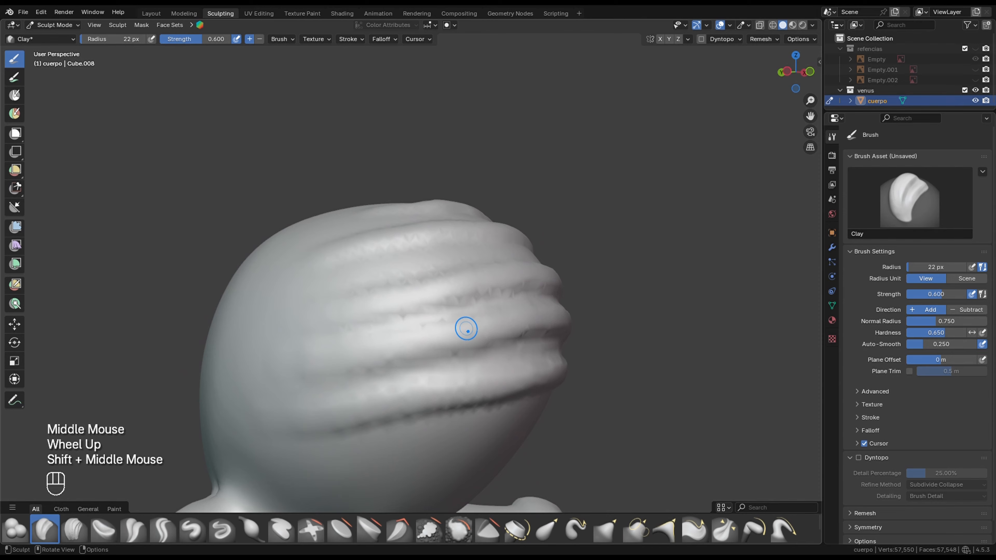
- Switch to the right orthographic view, show the side reference Empty.001 behind the head and hide Empty
scroll(455, 276, up, 1)
scroll(456, 276, down, 3)
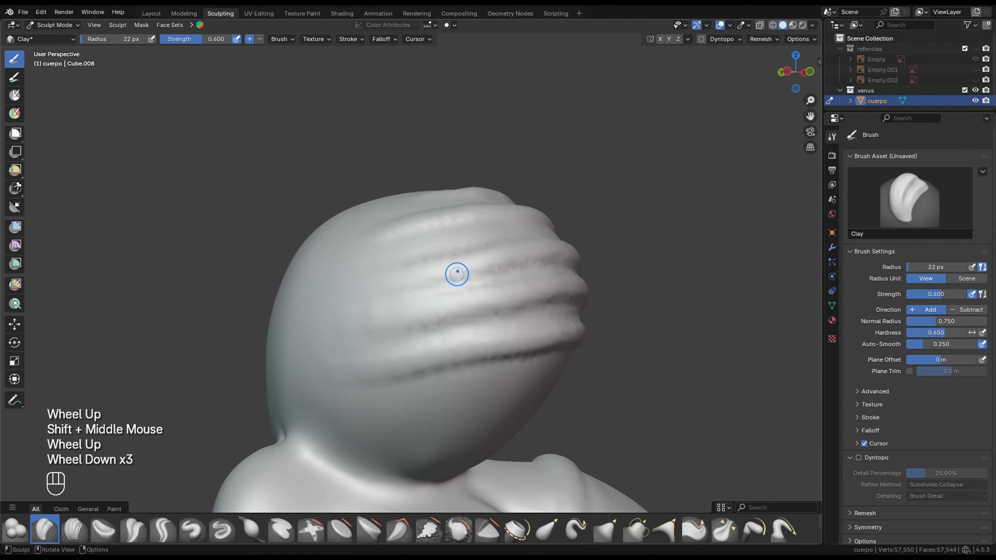
shift+middle_drag(456, 275, 510, 282)
middle_drag(509, 283, 569, 291)
key(KP_3)
click(974, 49)
click(975, 48)
click(975, 49)
click(975, 69)
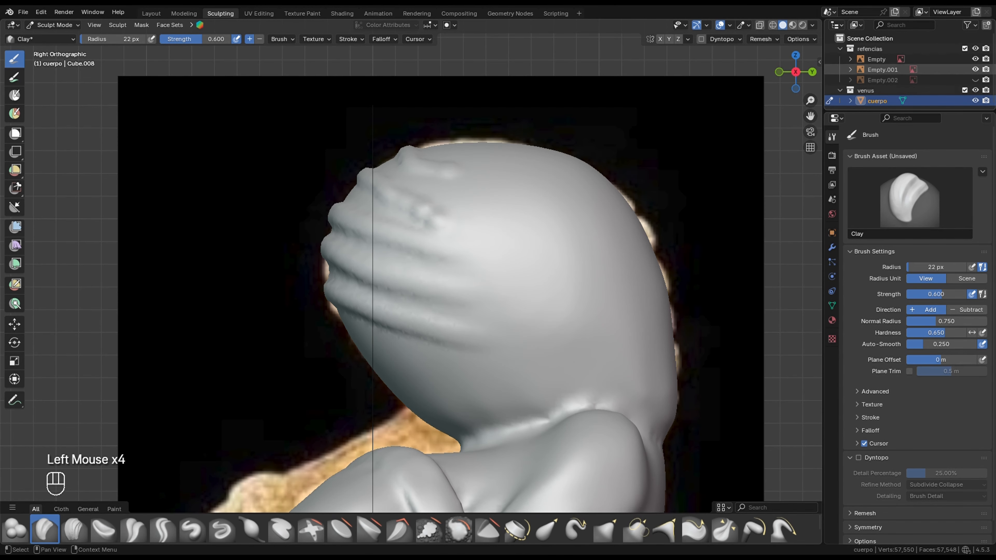
click(975, 59)
- Extend the lowest ridges across the side of the head with the Clay brush, checking the reference through X-ray display
click(760, 25)
scroll(430, 230, down, 2)
drag(359, 289, 386, 302)
drag(386, 302, 586, 335)
click(759, 25)
drag(431, 284, 576, 302)
scroll(425, 255, up, 1)
- Sculpt the upper horizontal ridges across the side of the head with the Clay brush, undoing and redoing unsatisfactory strokes
drag(429, 252, 617, 271)
drag(416, 222, 603, 244)
key(ctrl+z)
drag(604, 244, 397, 215)
key(ctrl+z)
drag(400, 215, 568, 232)
drag(431, 188, 555, 202)
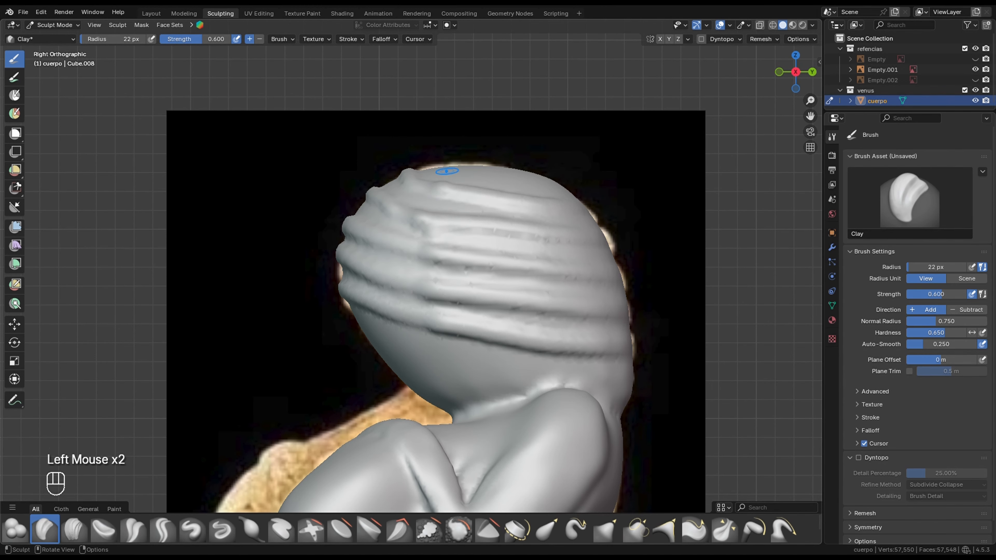
- Hide the reference images and examine the sculpted head ridges from above and around the head
click(975, 48)
key(KP_7)
mouse_move(522, 361)
mouse_down()
mouse_move(564, 253)
mouse_move(529, 252)
mouse_up()
drag(559, 299, 550, 296)
middle_drag(549, 309, 537, 188)
mouse_move(521, 220)
shift+middle_down()
mouse_move(498, 275)
mouse_move(486, 248)
mouse_move(529, 251)
shift+middle_up()
scroll(494, 259, up, 2)
shift+middle_drag(509, 244, 497, 275)
scroll(496, 263, down, 1)
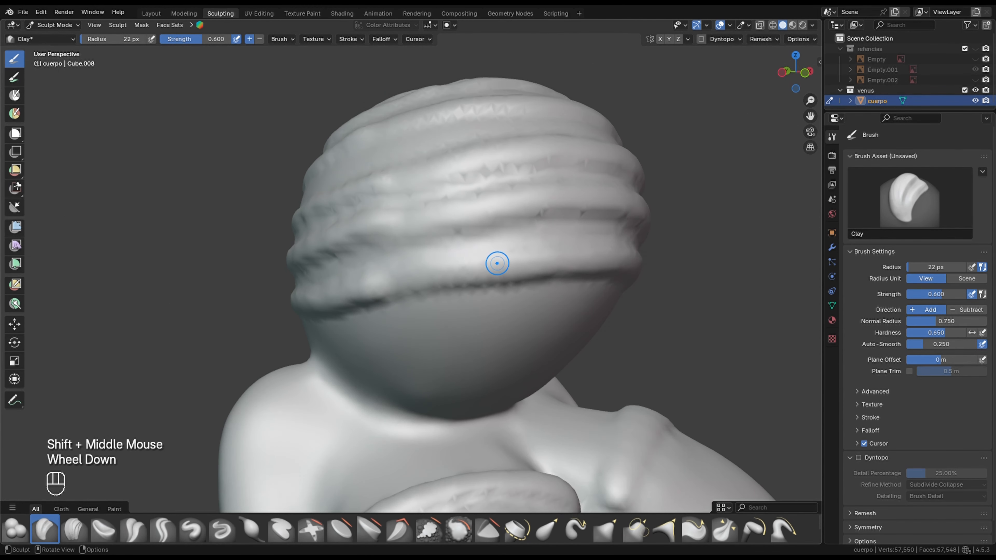